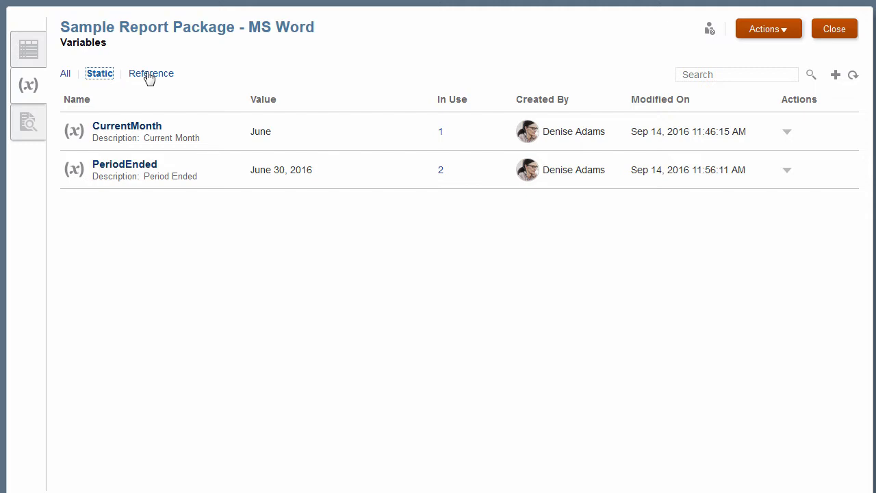
Review the report package's reference variables and the full variable list, including where PeriodEnded is in use.
{"action": "left_click", "coordinate": [148, 75]}
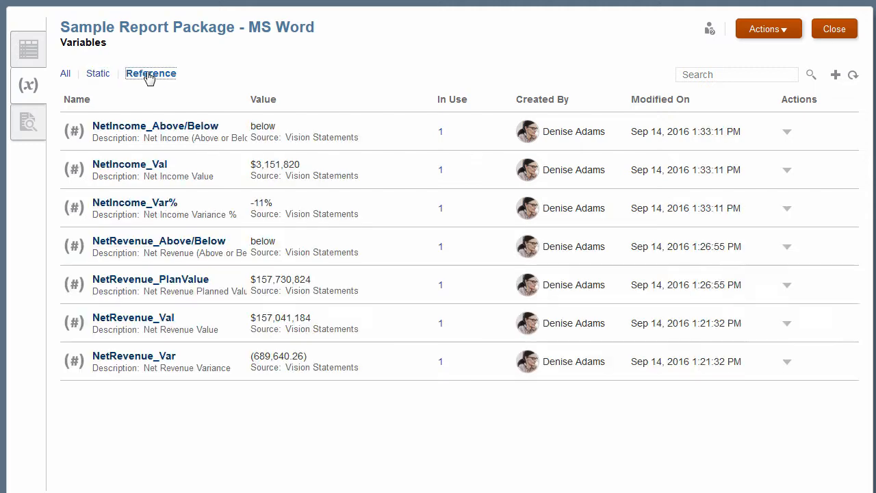
{"action": "left_click", "coordinate": [66, 74]}
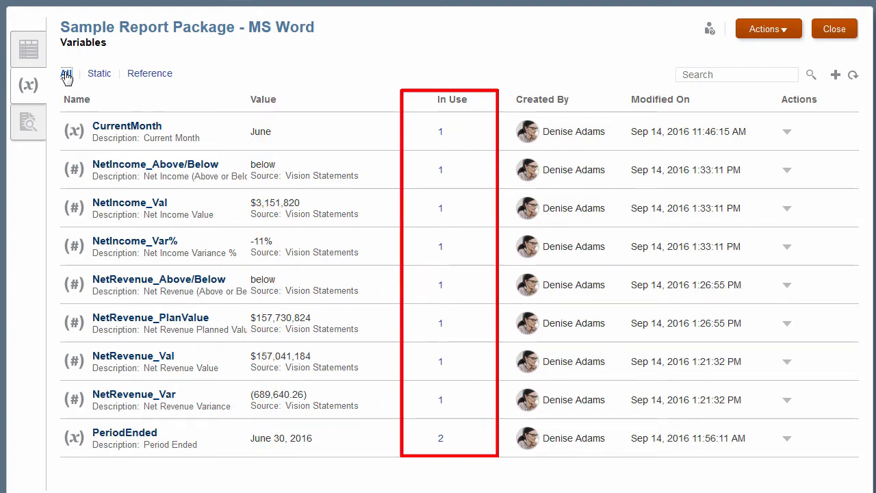
{"action": "left_click", "coordinate": [441, 437]}
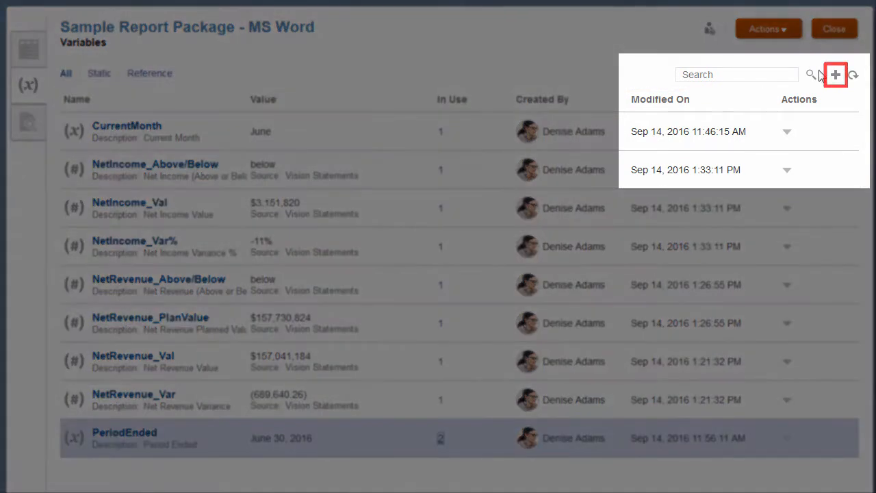
Create a static variable named CurrentQtr with the description Current Quarter and the value Q3.
{"action": "left_click", "coordinate": [837, 76]}
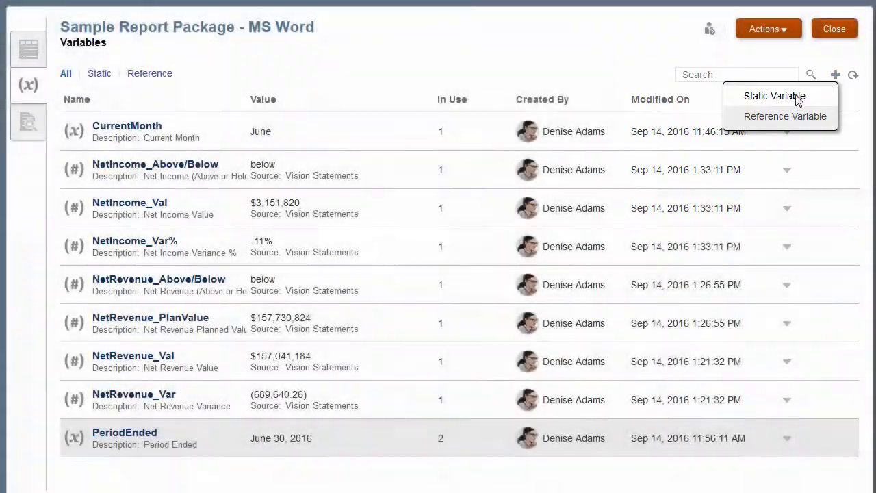
{"action": "left_click", "coordinate": [796, 97]}
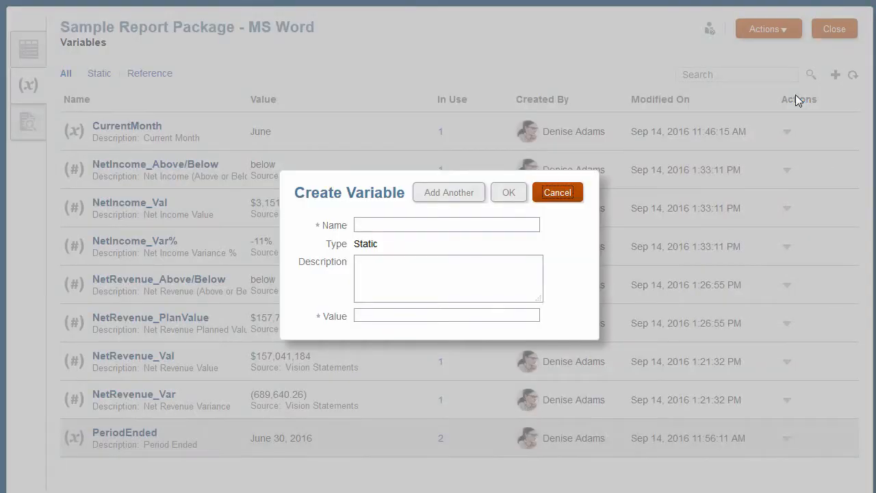
{"action": "left_click", "coordinate": [384, 224]}
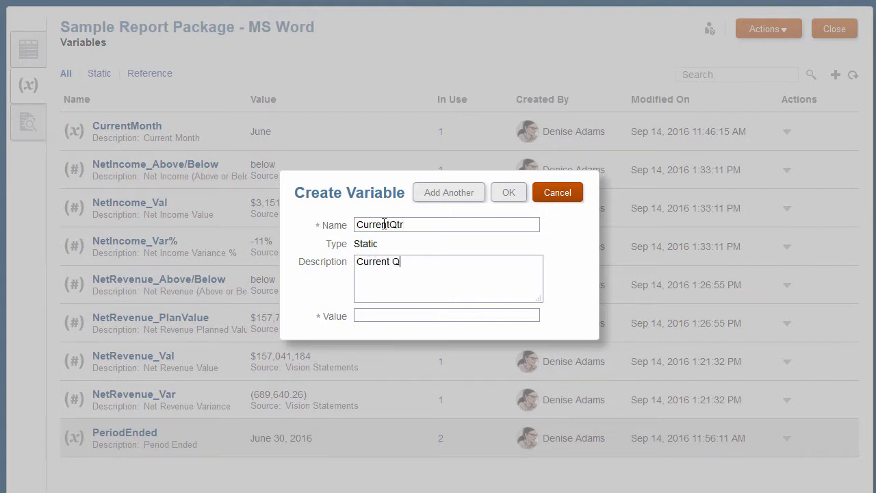
{"action": "type", "text": "rter"}
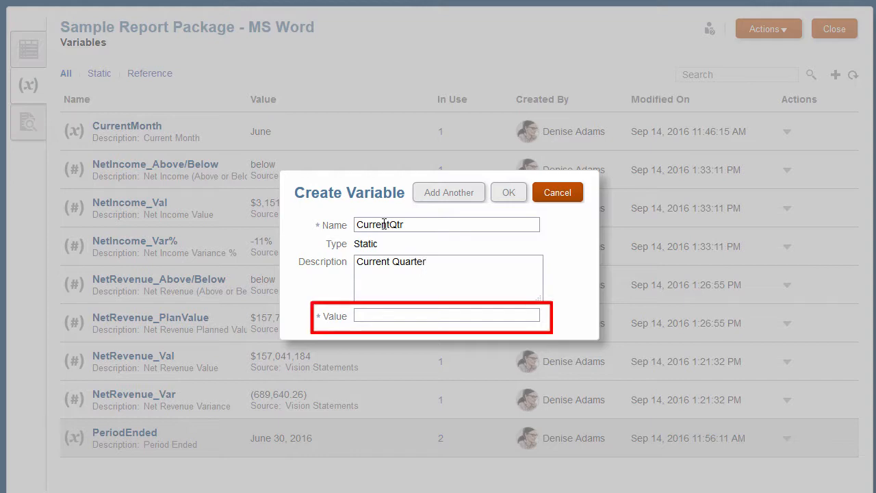
{"action": "key", "text": "Tab"}
{"action": "type", "text": "Q"}
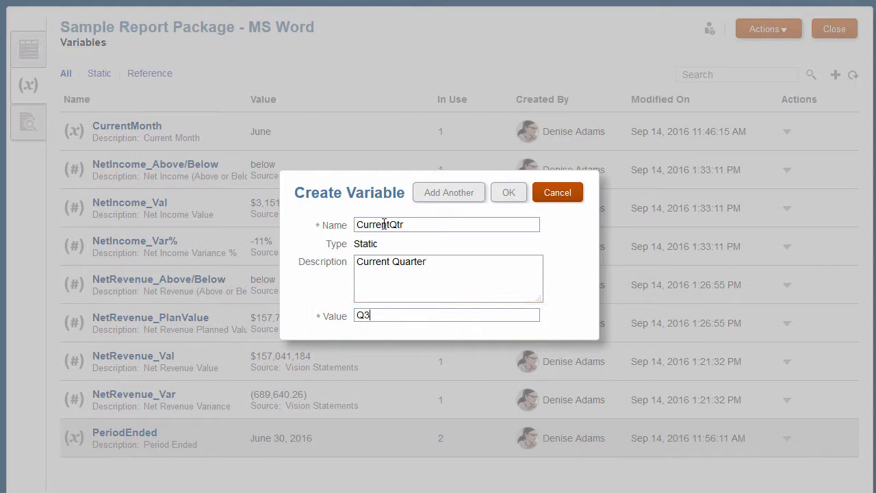
{"action": "left_click", "coordinate": [511, 197]}
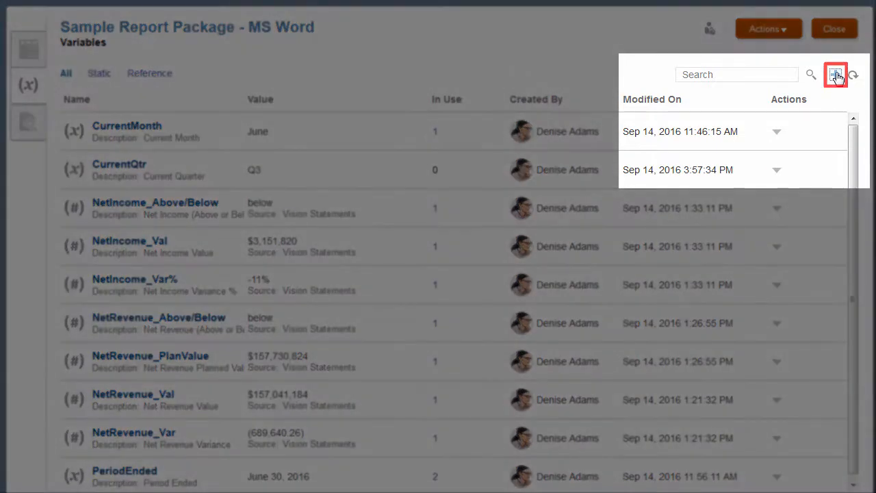
Create a reference variable named GrossProfit with the description Gross Profit.
{"action": "left_click", "coordinate": [836, 76]}
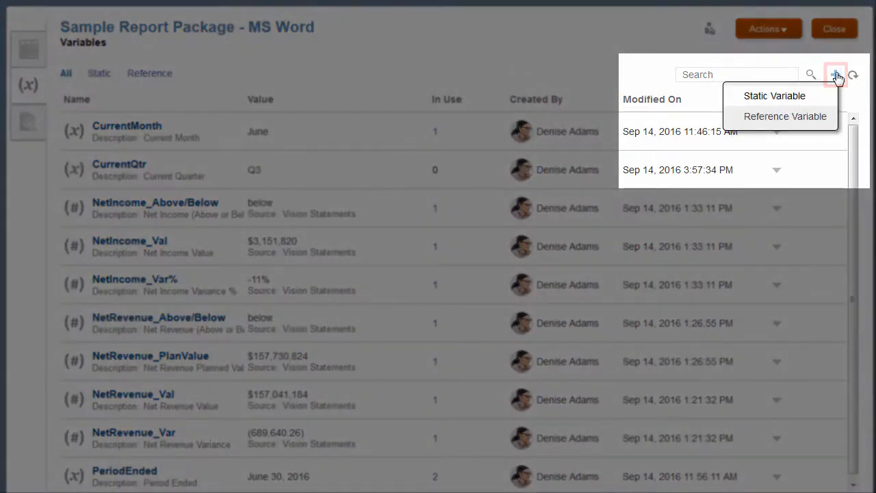
{"action": "left_click", "coordinate": [808, 117]}
{"action": "left_click", "coordinate": [369, 211]}
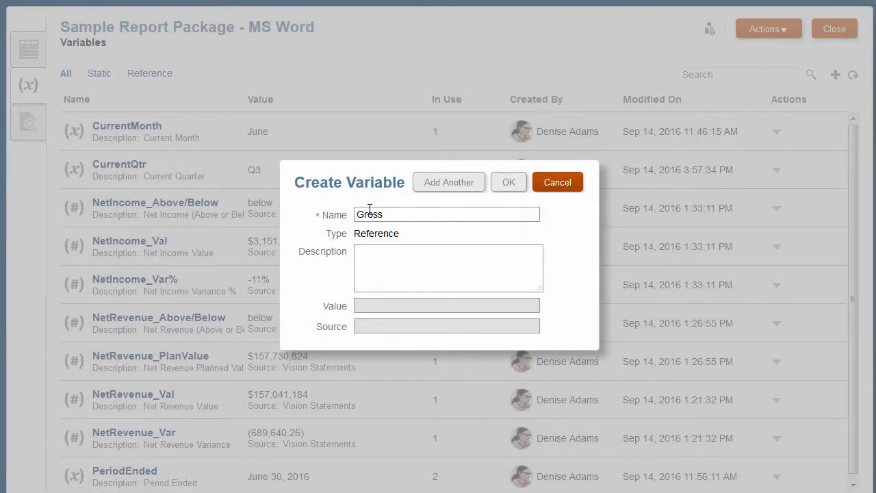
{"action": "type", "text": "GrossProfi"}
{"action": "type", "text": "ro"}
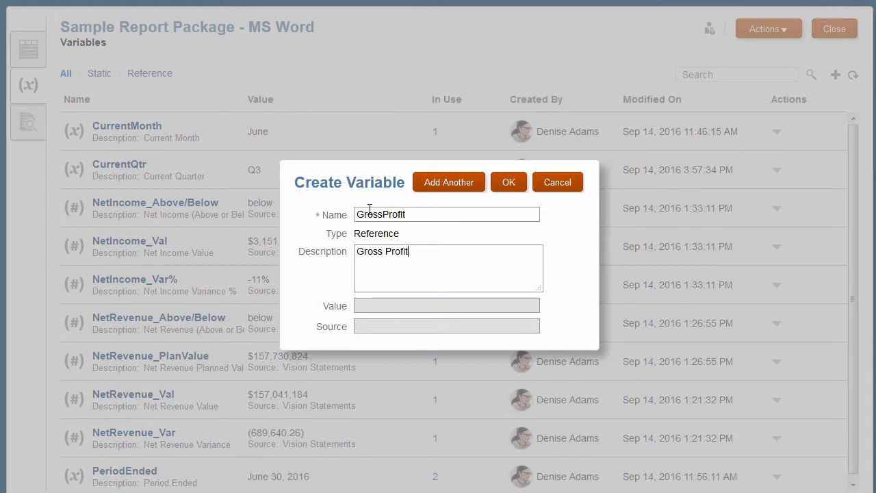
{"action": "left_click", "coordinate": [509, 183]}
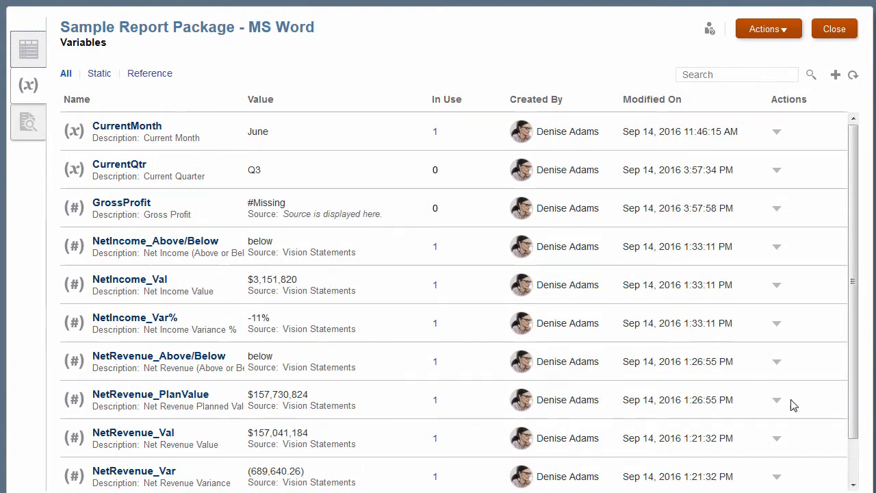
Change the value of the PeriodEnded variable to July 31, 2016 and check it in the variable list.
{"action": "scroll", "coordinate": [852, 444], "scroll_direction": "down", "scroll_amount": 1}
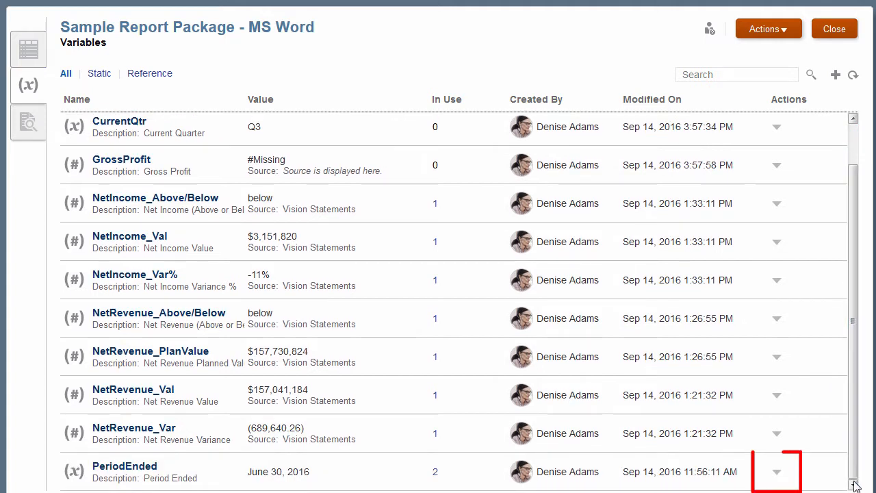
{"action": "left_click", "coordinate": [777, 472]}
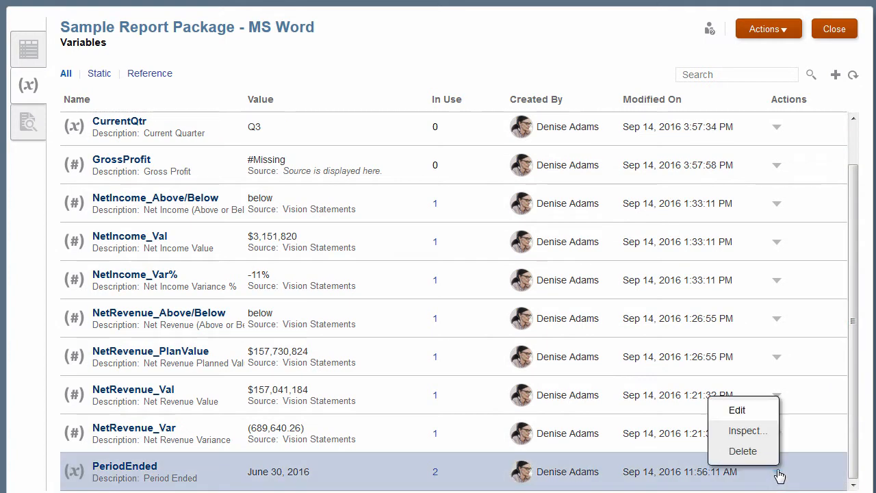
{"action": "left_click", "coordinate": [743, 410]}
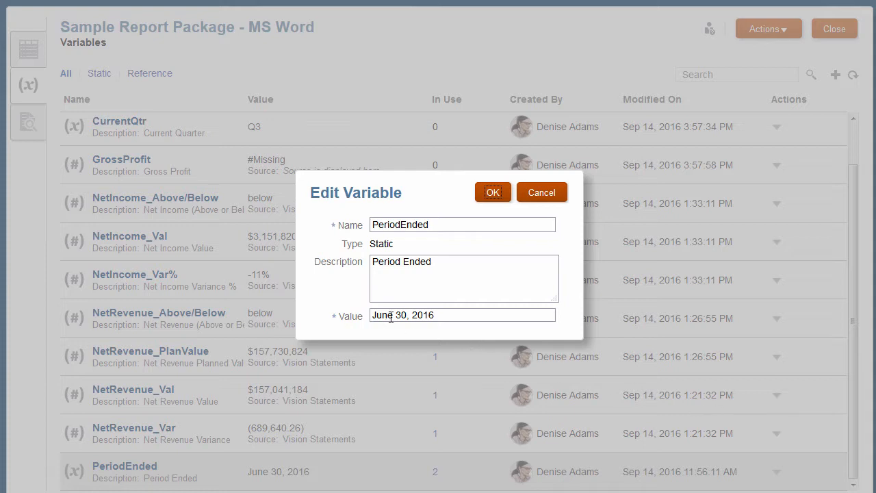
{"action": "key", "text": "BackSpace"}
{"action": "key", "text": "BackSpace"}
{"action": "type", "text": "ly"}
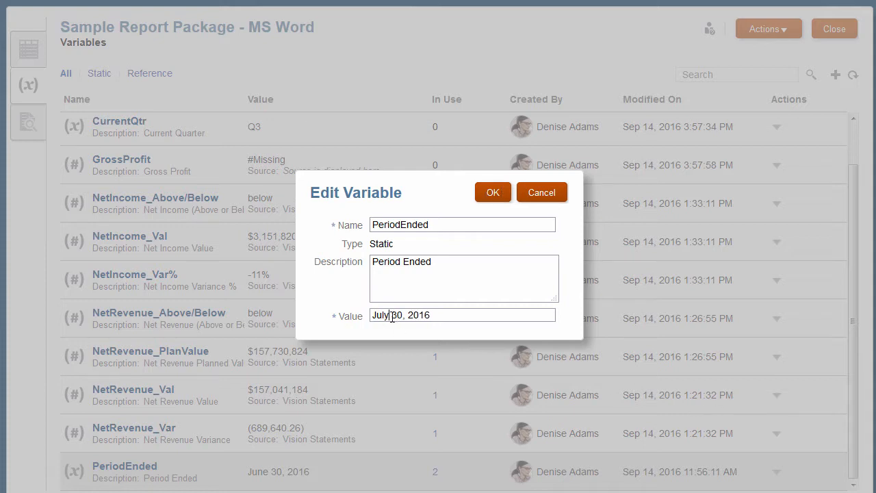
{"action": "left_click", "coordinate": [493, 195]}
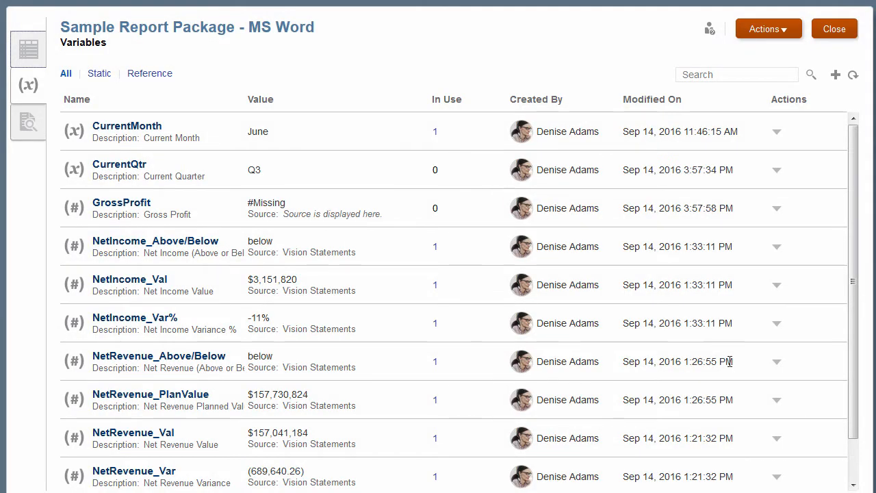
{"action": "left_click_drag", "start_coordinate": [855, 435], "coordinate": [857, 487]}
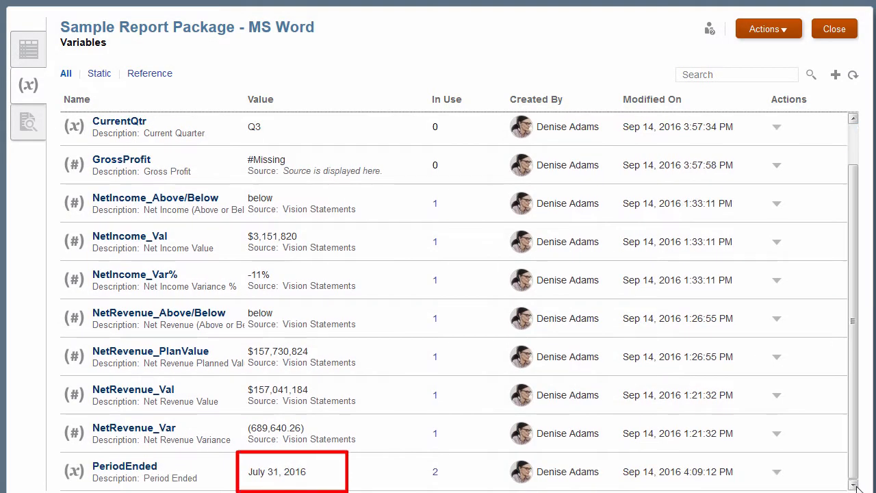
Preview the report package with the zoom set to Fit Page to check the period date on the cover.
{"action": "left_click", "coordinate": [28, 124]}
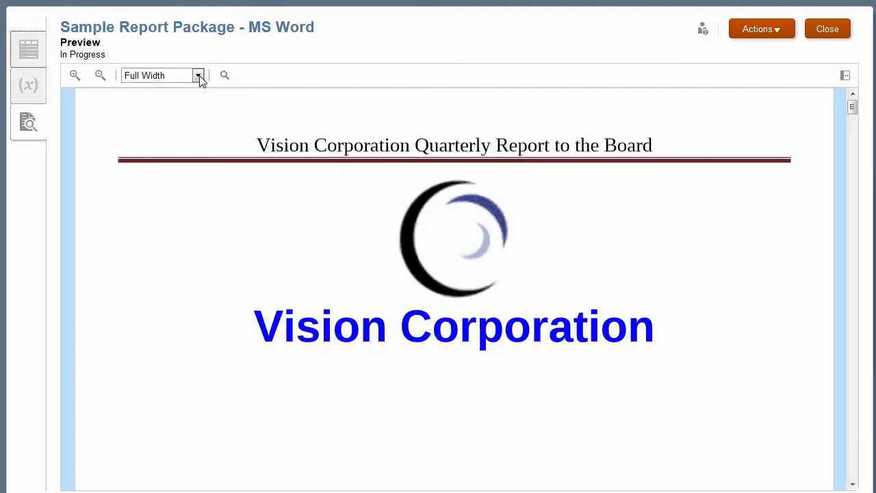
{"action": "left_click", "coordinate": [199, 76]}
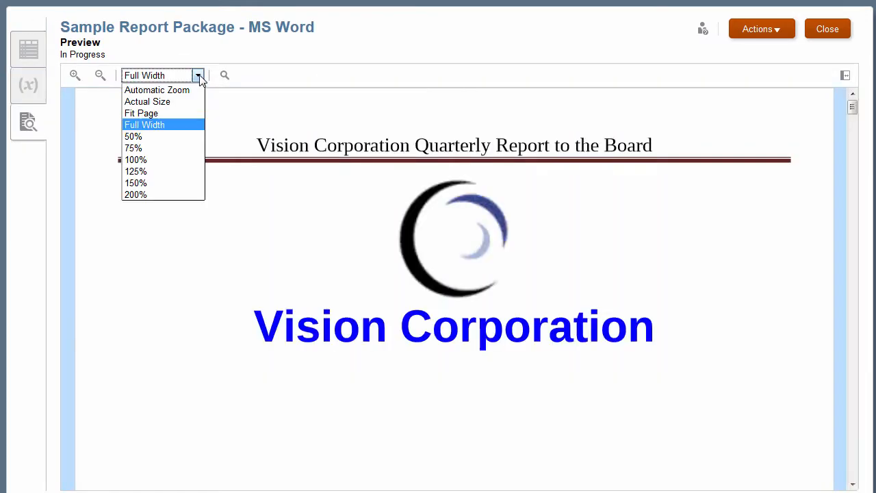
{"action": "left_click", "coordinate": [183, 113]}
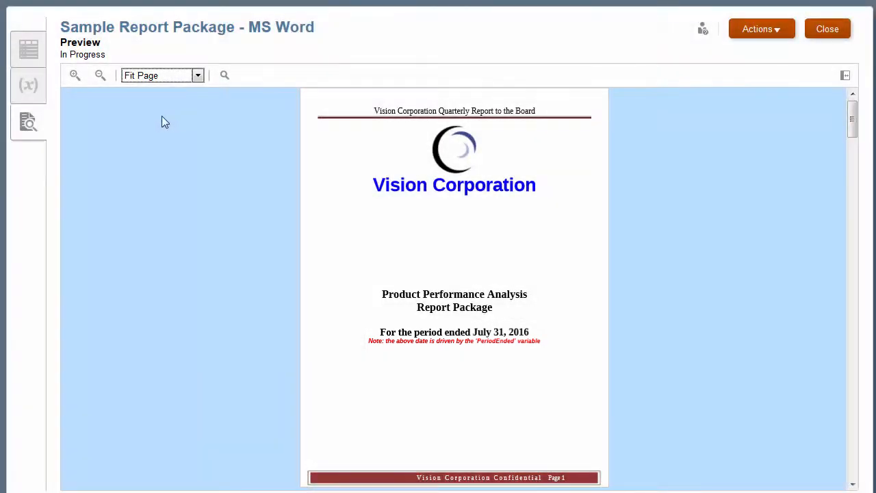
Inspect the properties and history of the PeriodEnded variable, and close the inspection.
{"action": "left_click", "coordinate": [28, 89]}
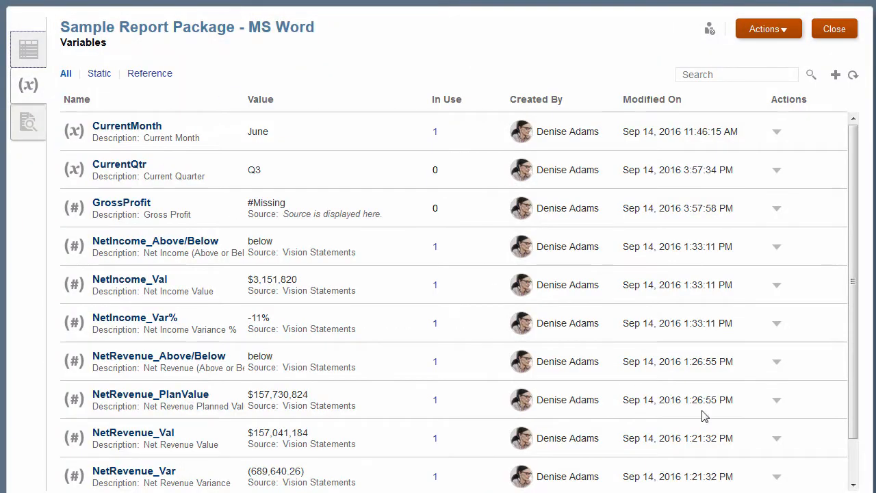
{"action": "left_click", "coordinate": [848, 479]}
{"action": "left_click", "coordinate": [776, 472]}
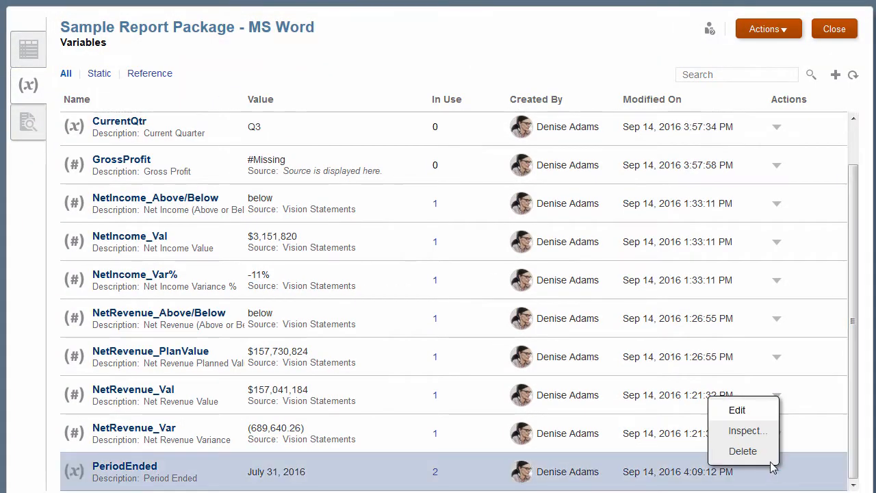
{"action": "left_click", "coordinate": [753, 430]}
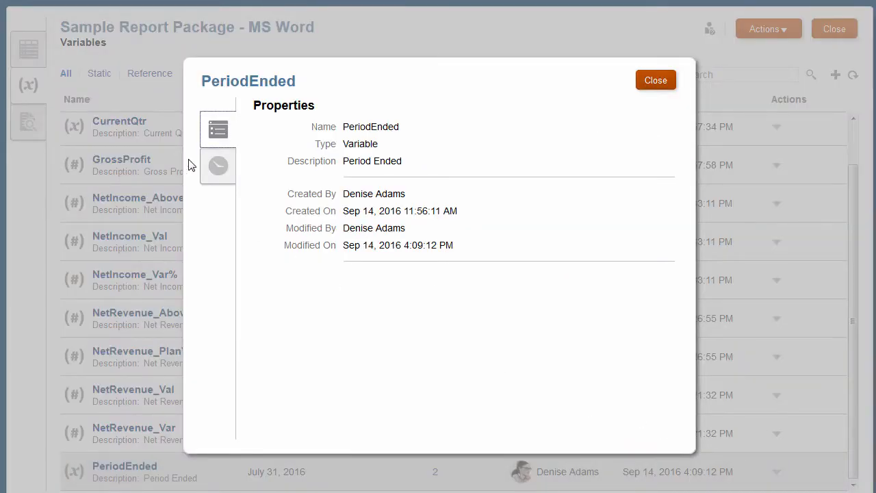
{"action": "left_click", "coordinate": [219, 167]}
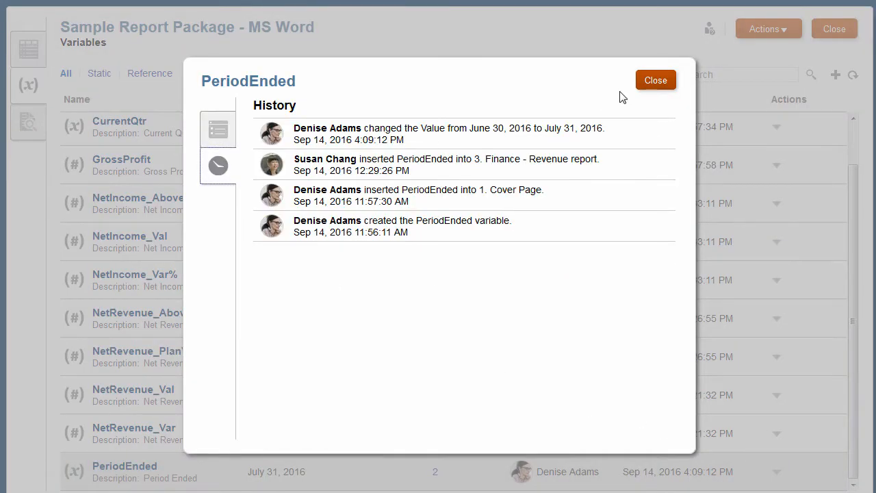
{"action": "left_click", "coordinate": [656, 81]}
Permanently delete the PeriodEnded variable from the report package.
{"action": "scroll", "coordinate": [854, 474], "scroll_direction": "down", "scroll_amount": 1}
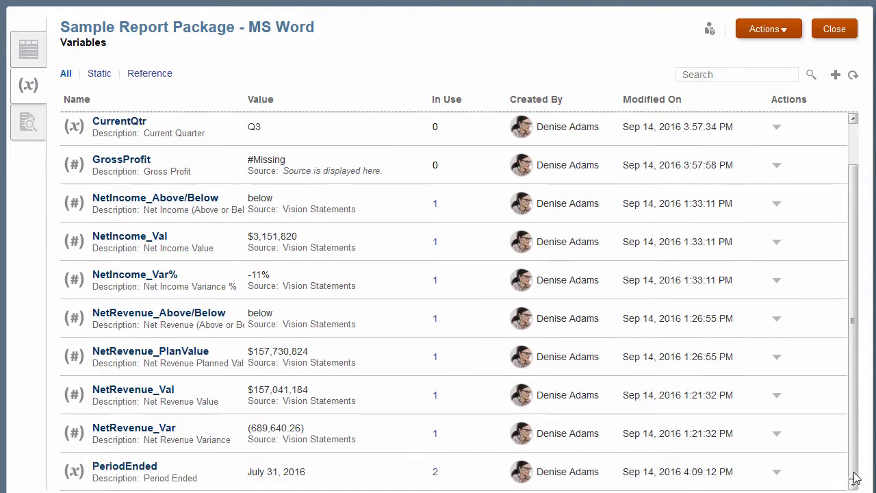
{"action": "left_click", "coordinate": [778, 475]}
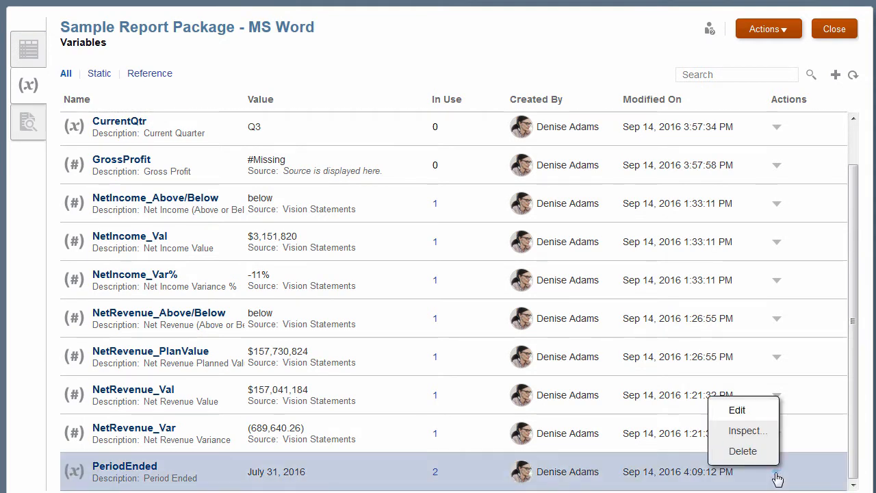
{"action": "left_click", "coordinate": [742, 452]}
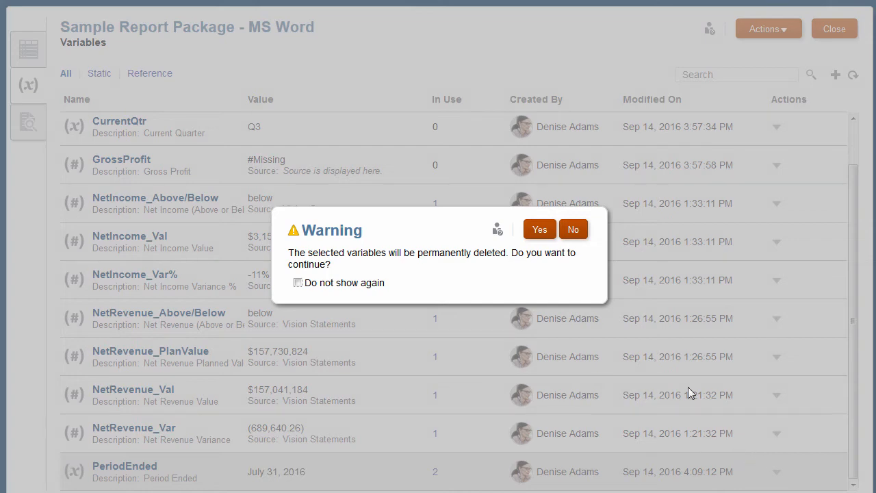
{"action": "left_click", "coordinate": [541, 231]}
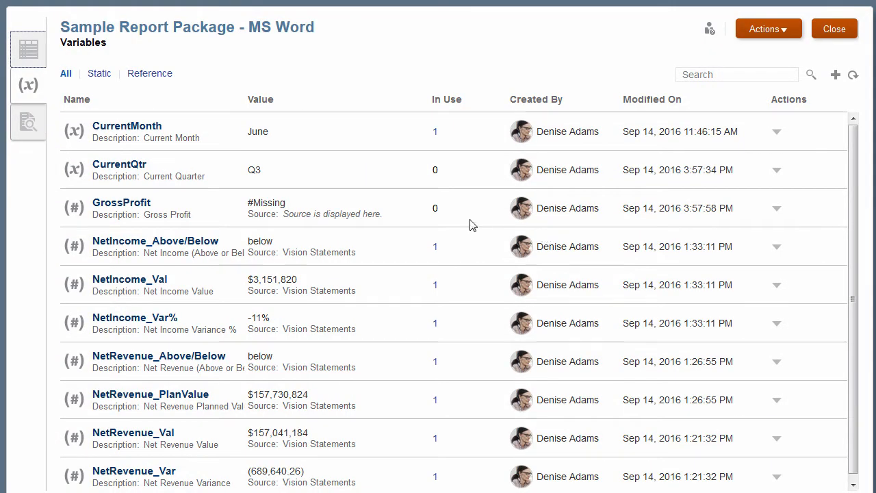
Preview the report package again at Fit Page zoom to examine the cover without the PeriodEnded variable.
{"action": "left_click", "coordinate": [26, 123]}
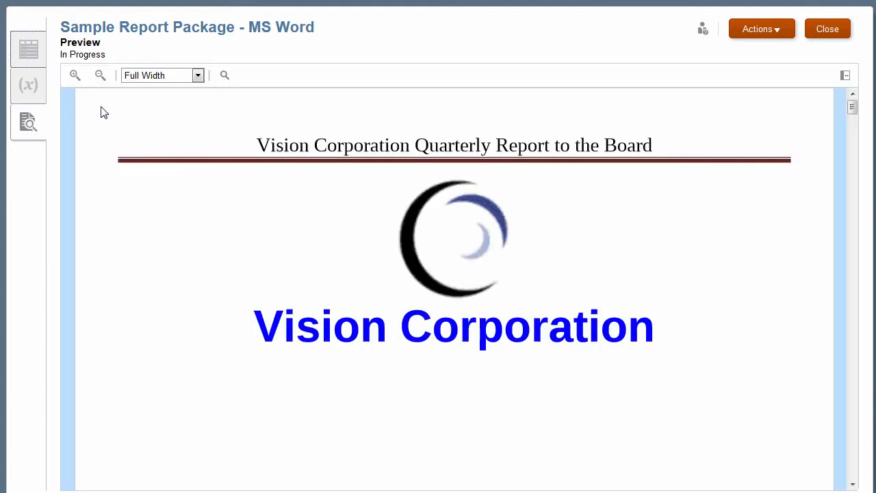
{"action": "left_click", "coordinate": [157, 77]}
{"action": "left_click", "coordinate": [154, 113]}
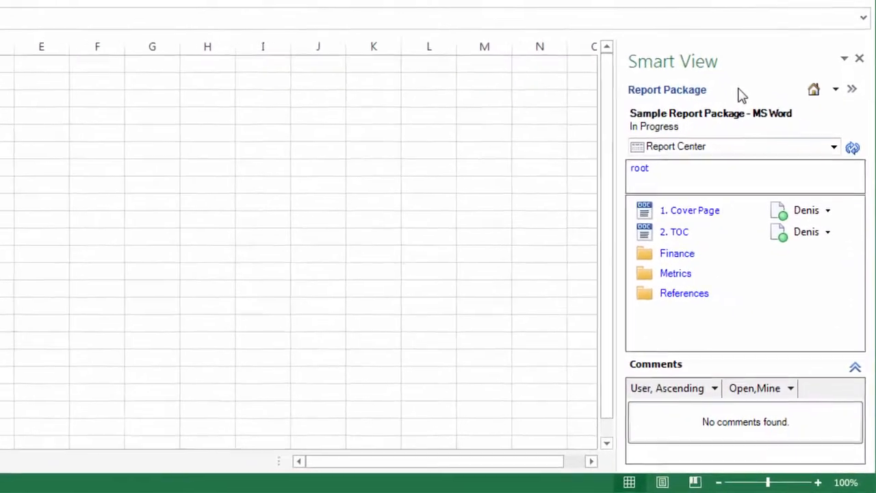
In Excel's Smart View, show the report package's variables and review the static, reference and complete lists.
{"action": "left_click", "coordinate": [728, 130]}
{"action": "left_click", "coordinate": [728, 157]}
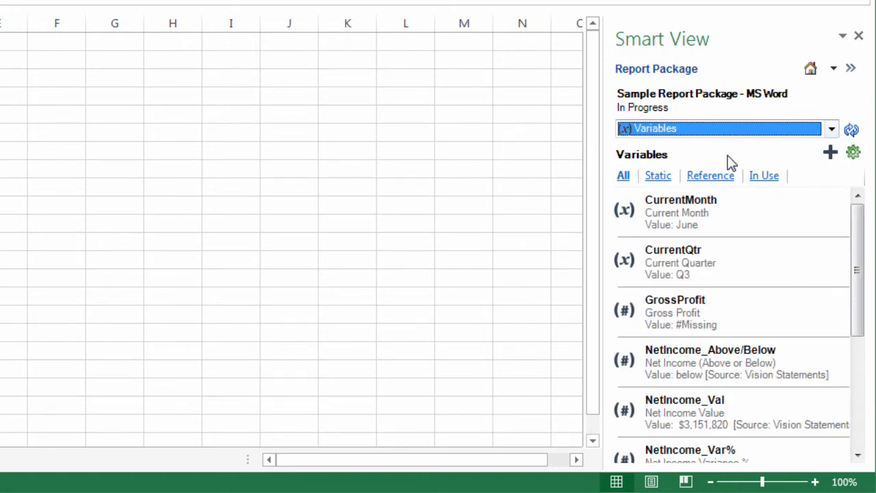
{"action": "left_click", "coordinate": [658, 175]}
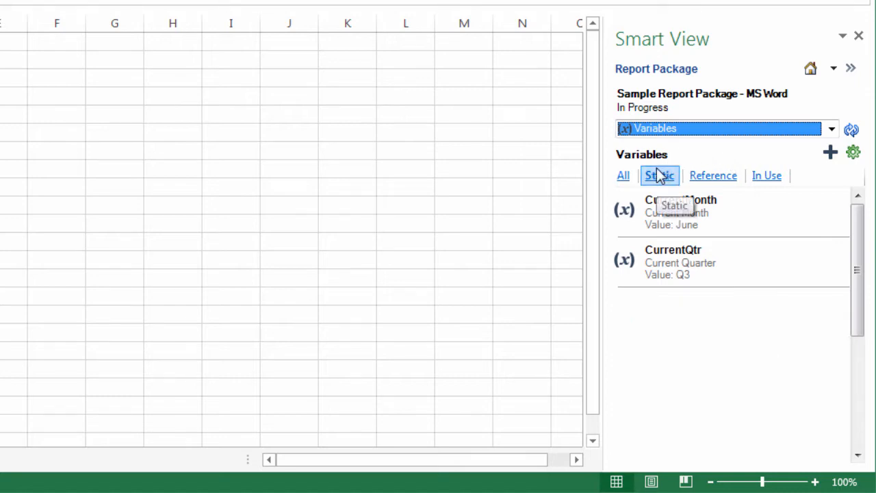
{"action": "left_click", "coordinate": [728, 178]}
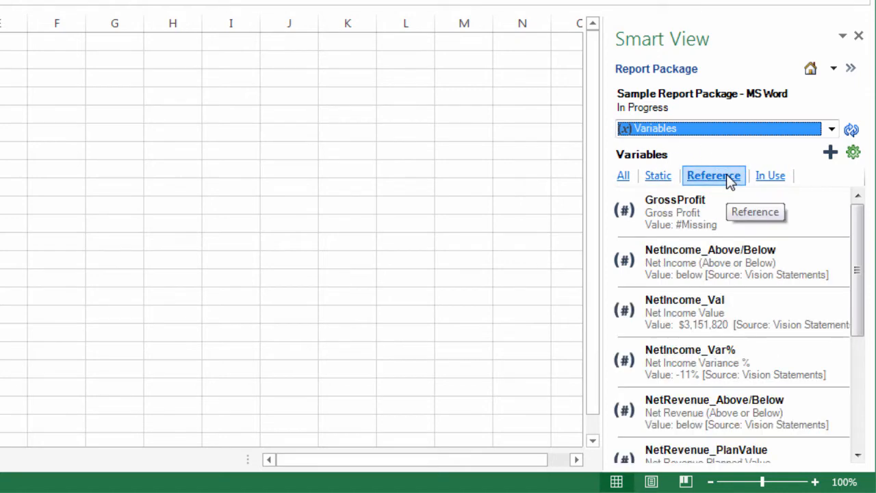
{"action": "left_click", "coordinate": [623, 177]}
Open the Vision Statements workbook from the References folder of the report package's Report Center.
{"action": "left_click", "coordinate": [725, 130]}
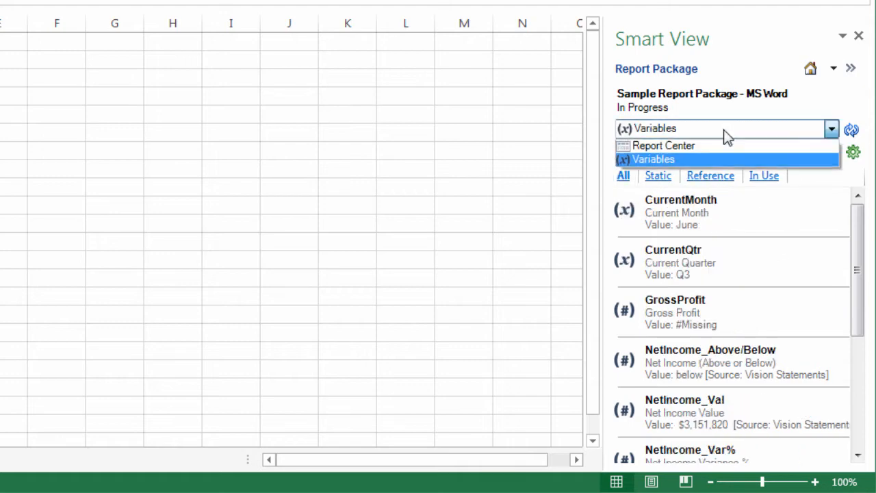
{"action": "left_click", "coordinate": [726, 145]}
{"action": "left_click", "coordinate": [690, 284]}
{"action": "double_click", "coordinate": [683, 203]}
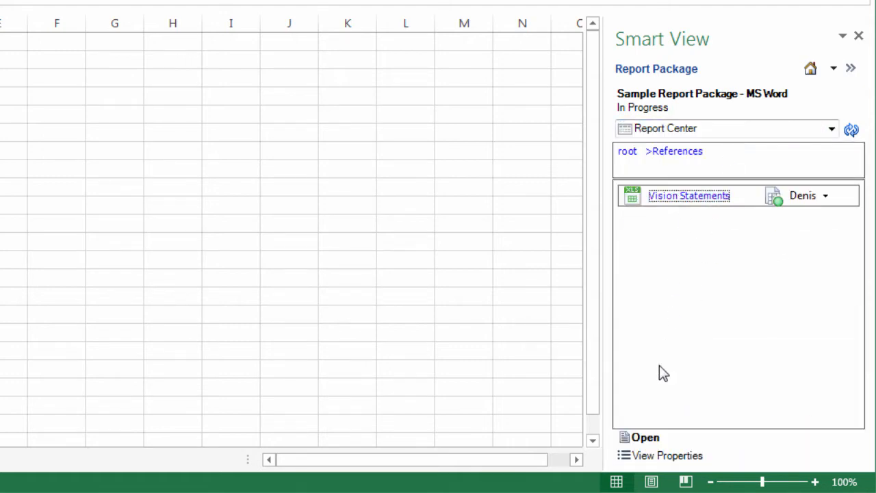
Show the report package's variables beside the workbook, and review the in-use and complete lists.
{"action": "left_click", "coordinate": [695, 130]}
{"action": "left_click", "coordinate": [689, 160]}
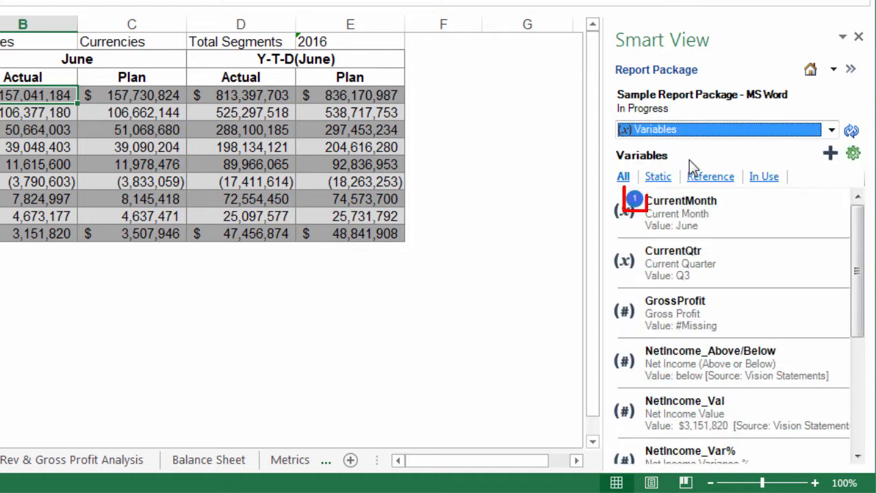
{"action": "left_click", "coordinate": [765, 177]}
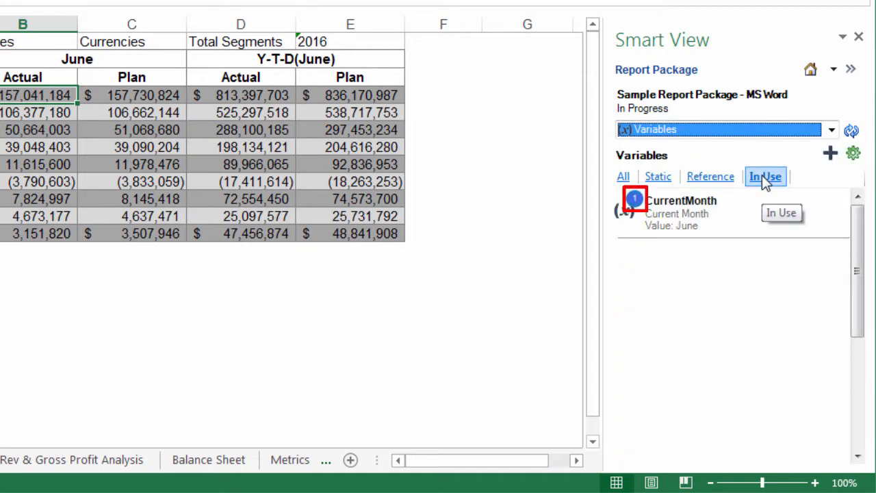
{"action": "left_click", "coordinate": [623, 176]}
Create a static variable named CurrYear with the description Current Year and the value 2016.
{"action": "left_click", "coordinate": [829, 154]}
{"action": "left_click", "coordinate": [840, 177]}
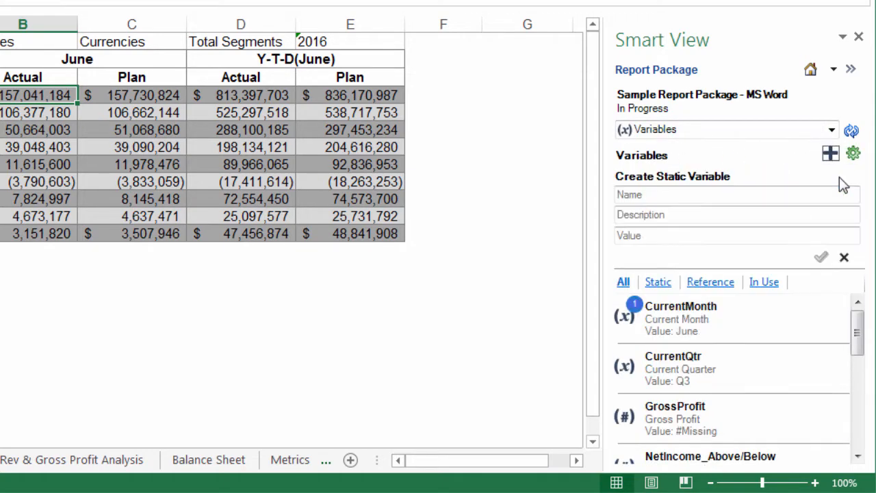
{"action": "left_click", "coordinate": [652, 196]}
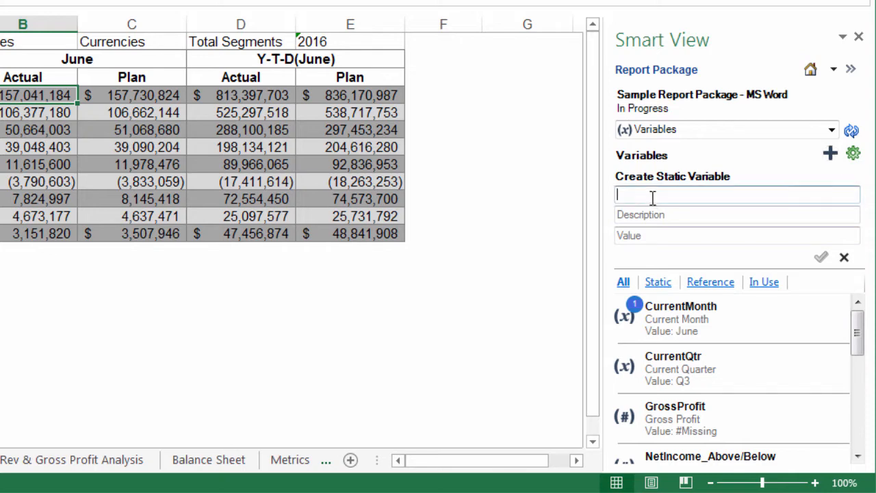
{"action": "type", "text": "CurrYear"}
{"action": "key", "text": "Tab"}
{"action": "type", "text": "Current Year"}
{"action": "key", "text": "Tab"}
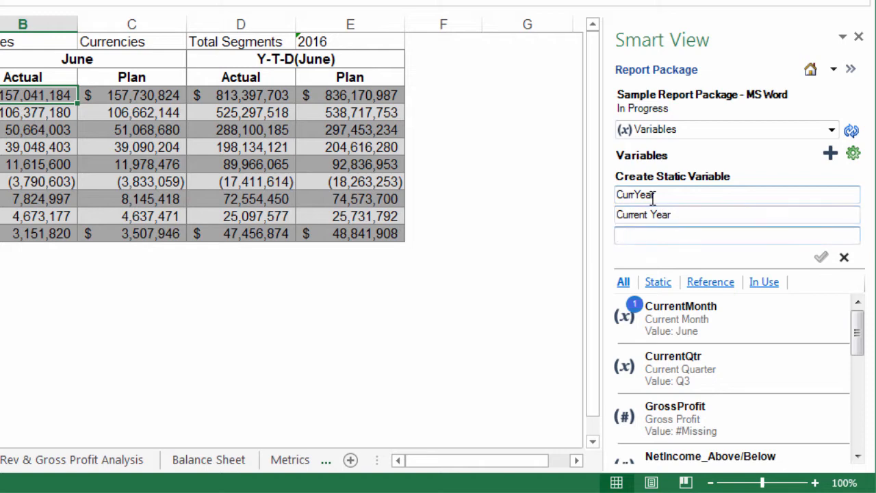
{"action": "type", "text": "2016"}
{"action": "left_click", "coordinate": [821, 257]}
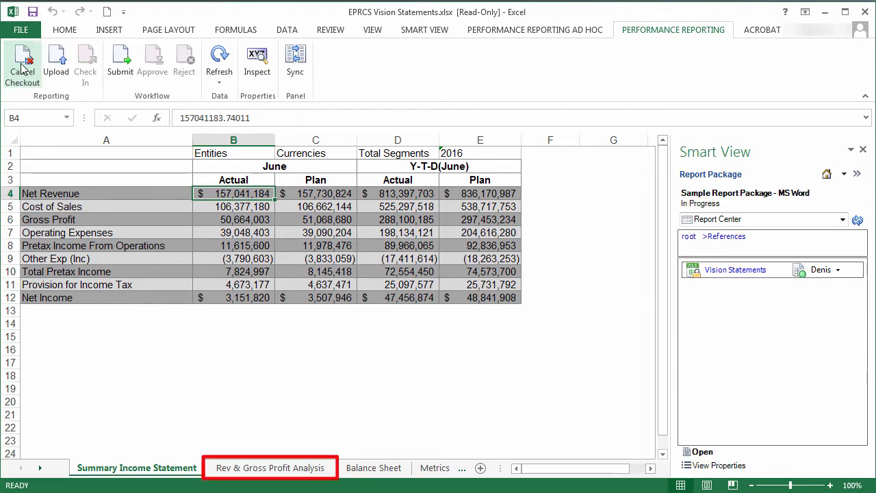
Link the GrossProfit reference variable to the Total Entities gross profit in cell C7 of the Rev & Gross Profit Analysis sheet.
{"action": "left_click", "coordinate": [276, 469]}
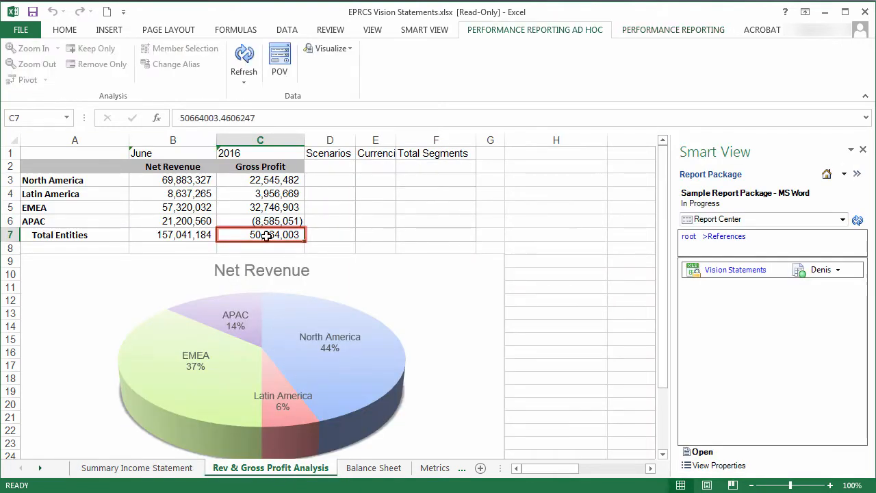
{"action": "left_click", "coordinate": [726, 220]}
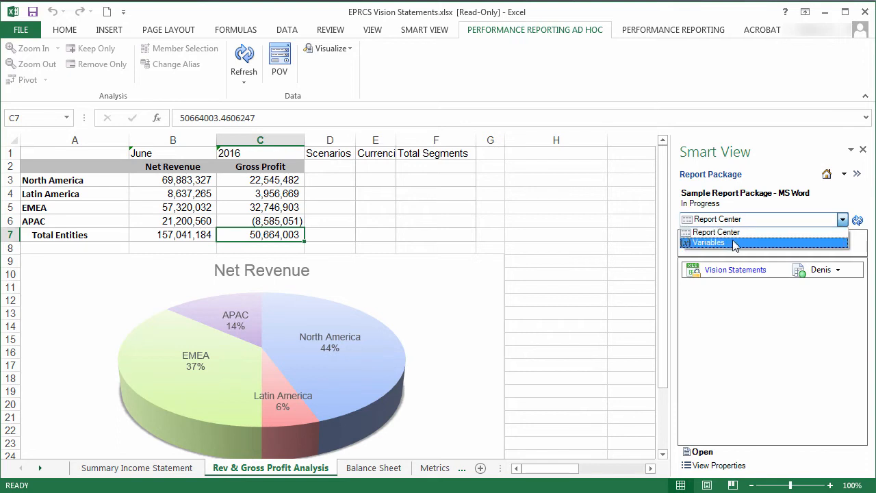
{"action": "left_click", "coordinate": [734, 242]}
{"action": "mouse_move", "coordinate": [761, 389]}
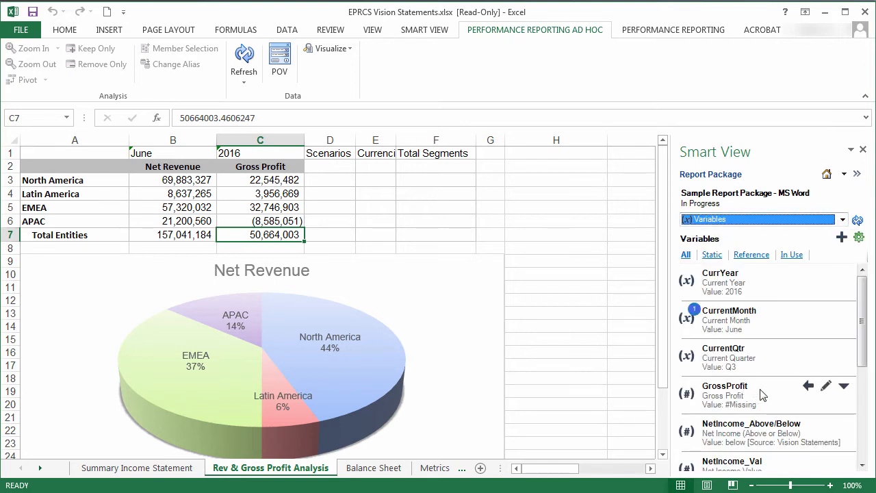
{"action": "left_click", "coordinate": [827, 387]}
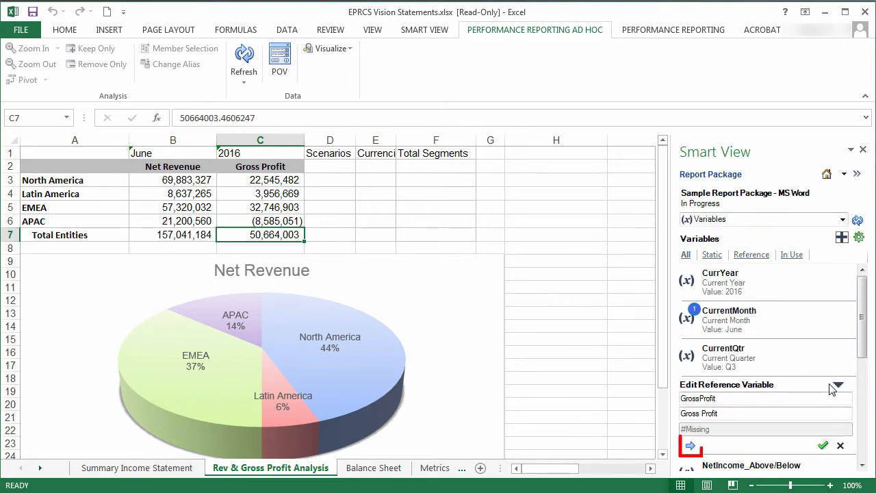
{"action": "left_click", "coordinate": [691, 446]}
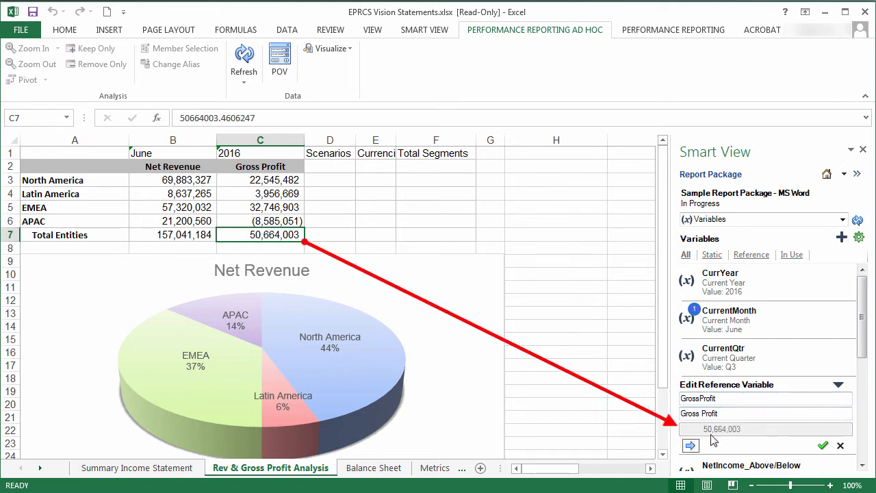
{"action": "left_click", "coordinate": [823, 445]}
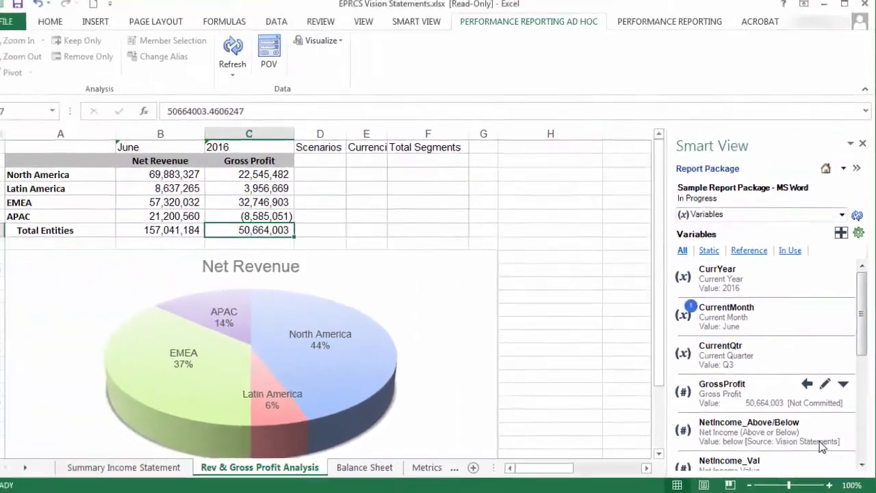
Try to unlink the GrossProfit variable from its source cell, and discard the edit.
{"action": "left_click", "coordinate": [826, 386]}
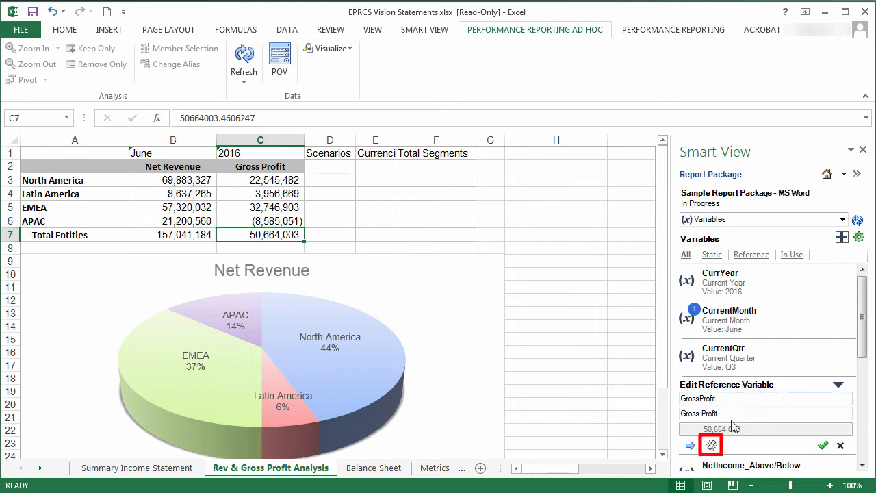
{"action": "left_click", "coordinate": [712, 446]}
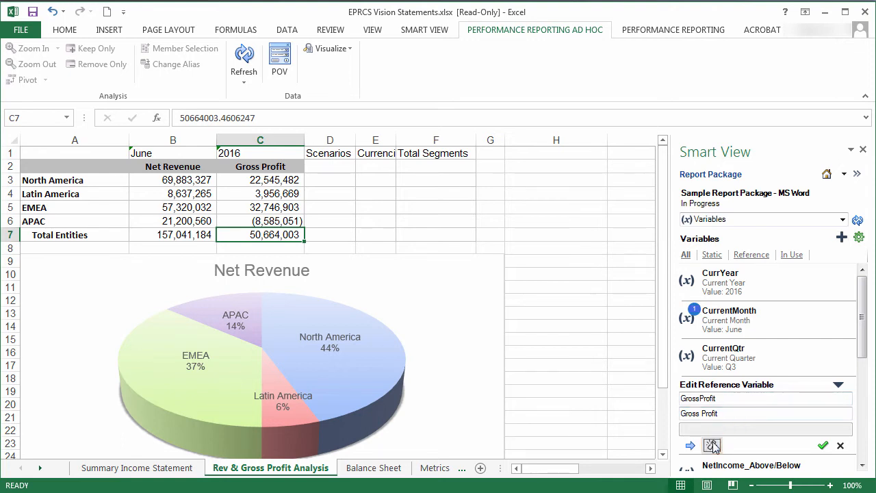
{"action": "left_click", "coordinate": [840, 445]}
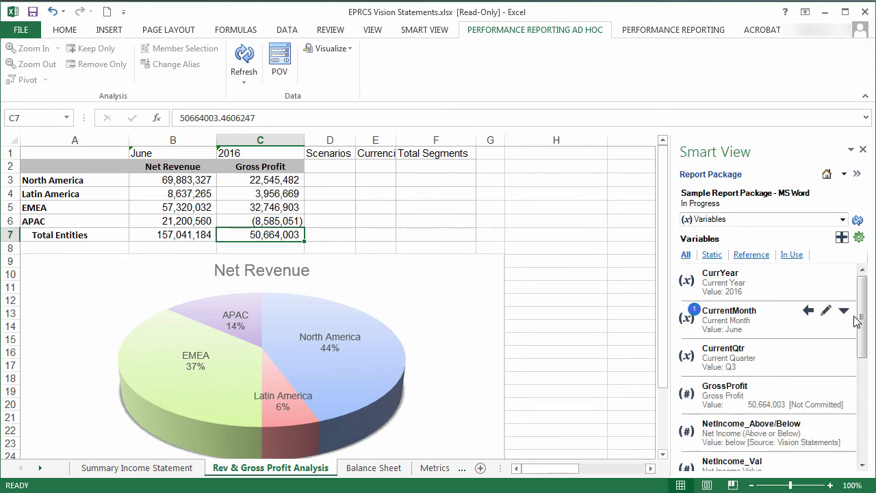
Inspect the properties and history of the CurrentMonth variable, and close the inspection.
{"action": "left_click", "coordinate": [846, 311]}
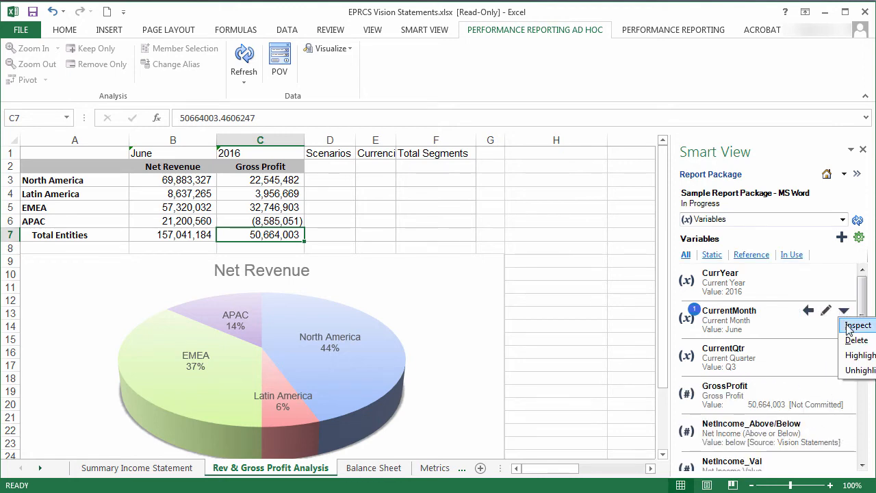
{"action": "left_click", "coordinate": [849, 328]}
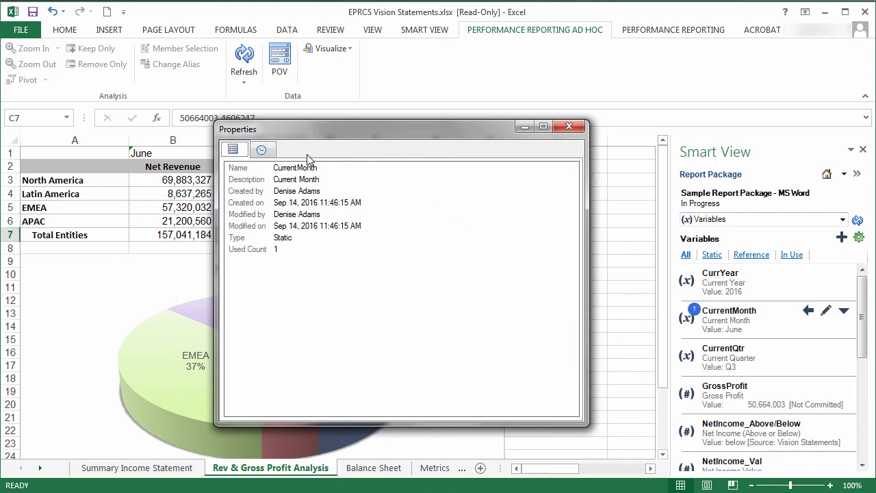
{"action": "left_click", "coordinate": [264, 151]}
{"action": "left_click", "coordinate": [569, 127]}
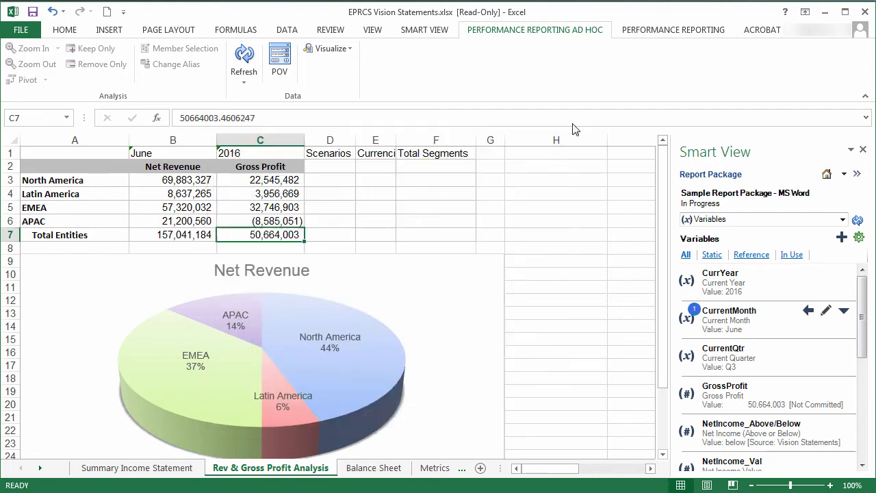
Start deleting the CurrentMonth variable, and decline the deletion.
{"action": "left_click", "coordinate": [844, 311]}
{"action": "left_click", "coordinate": [856, 340]}
{"action": "left_click", "coordinate": [529, 328]}
Highlight where the CurrentMonth variable is used on the Rules sheet, and remove the highlighting.
{"action": "left_click", "coordinate": [41, 467]}
{"action": "left_click", "coordinate": [341, 472]}
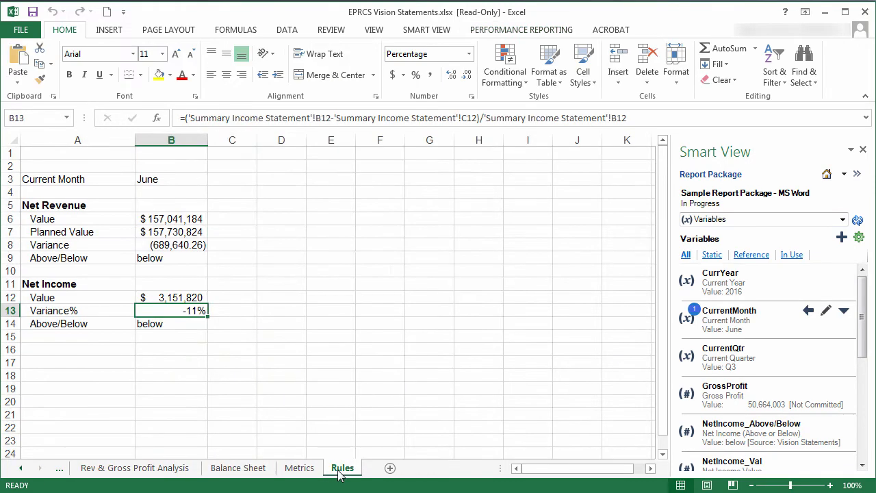
{"action": "left_click", "coordinate": [844, 311]}
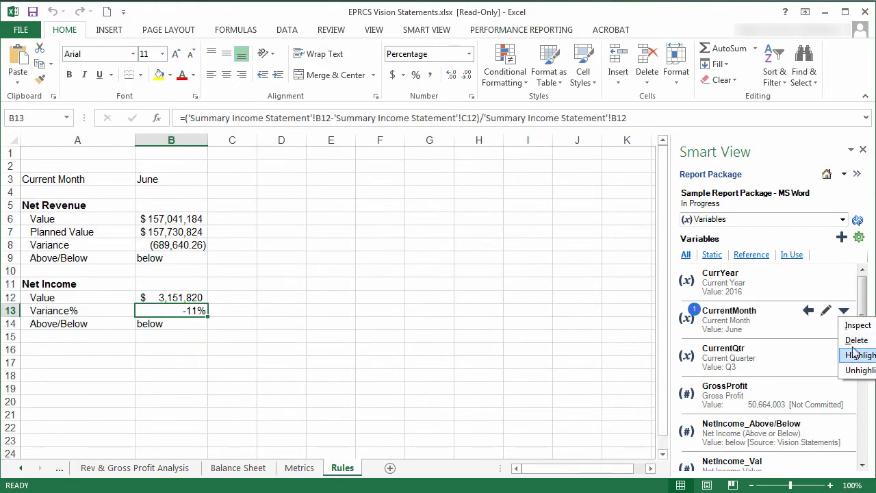
{"action": "left_click", "coordinate": [857, 355]}
{"action": "left_click", "coordinate": [844, 310]}
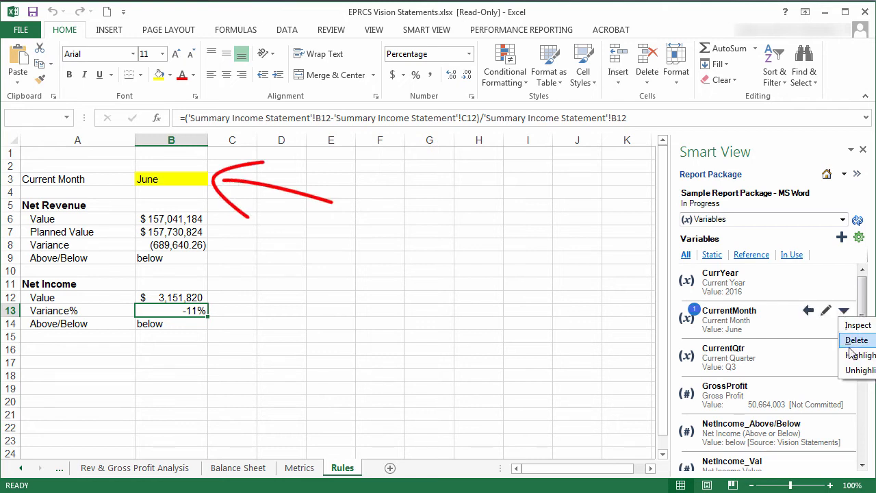
{"action": "left_click", "coordinate": [856, 370]}
Upload the changed Vision Statements workbook to the report package and check it in.
{"action": "left_click", "coordinate": [524, 30]}
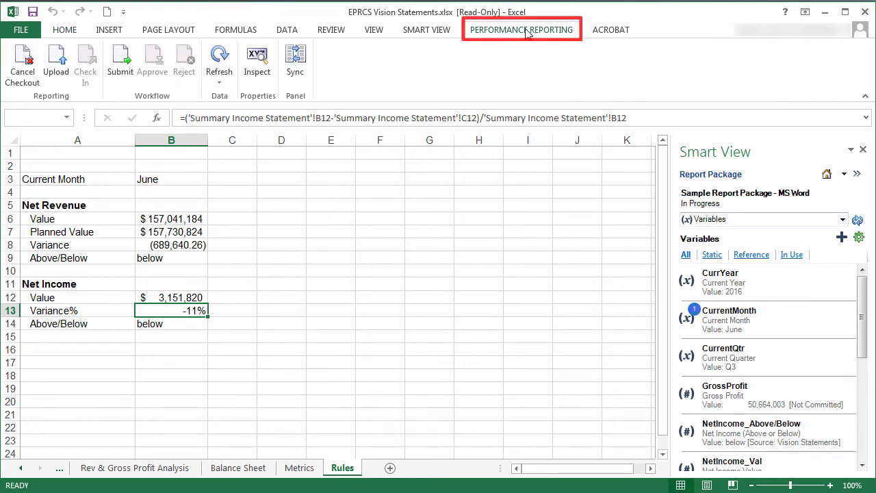
{"action": "left_click", "coordinate": [58, 66]}
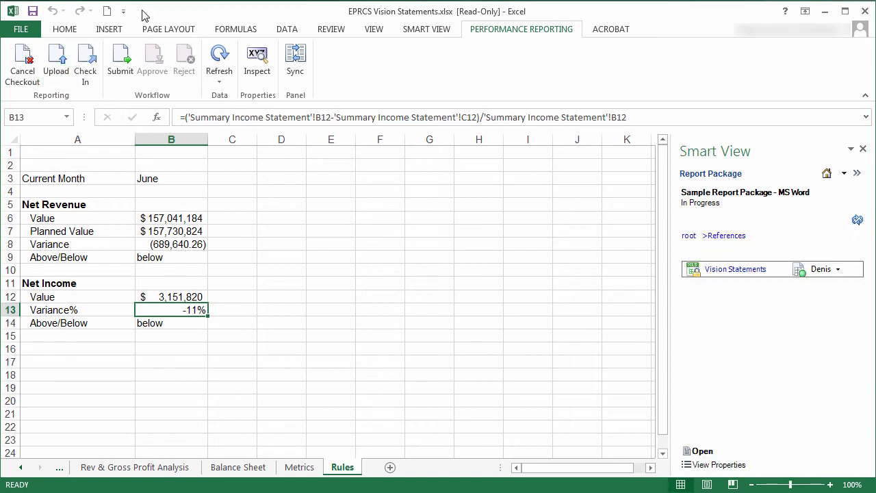
{"action": "left_click", "coordinate": [87, 64]}
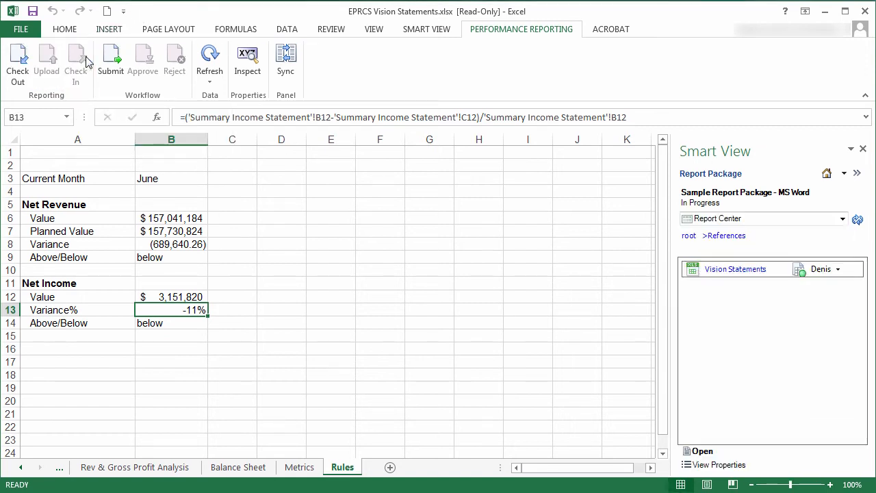
Show the variables in Smart View, and refresh the variables list in the web version of the report package.
{"action": "left_click", "coordinate": [766, 218]}
{"action": "left_click", "coordinate": [765, 240]}
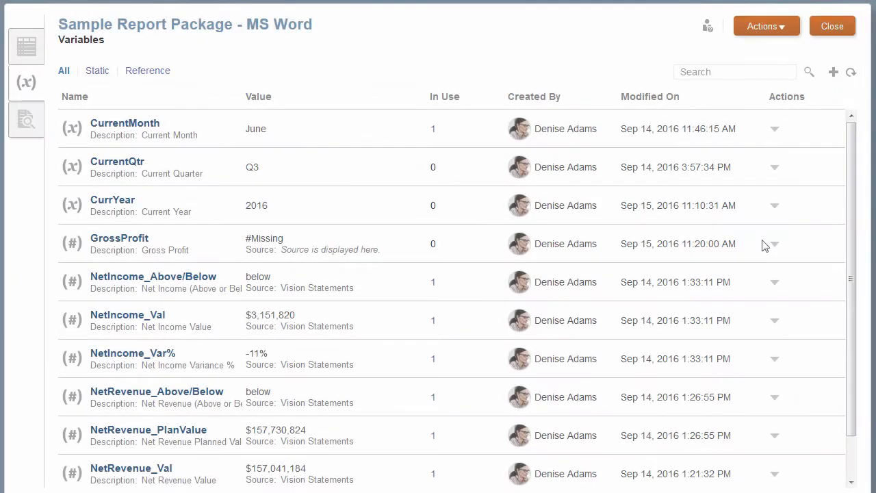
{"action": "left_click", "coordinate": [851, 76]}
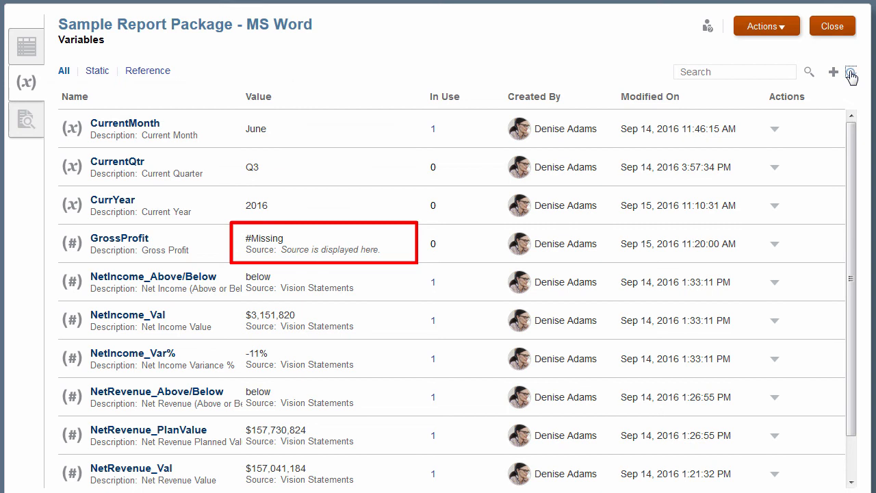